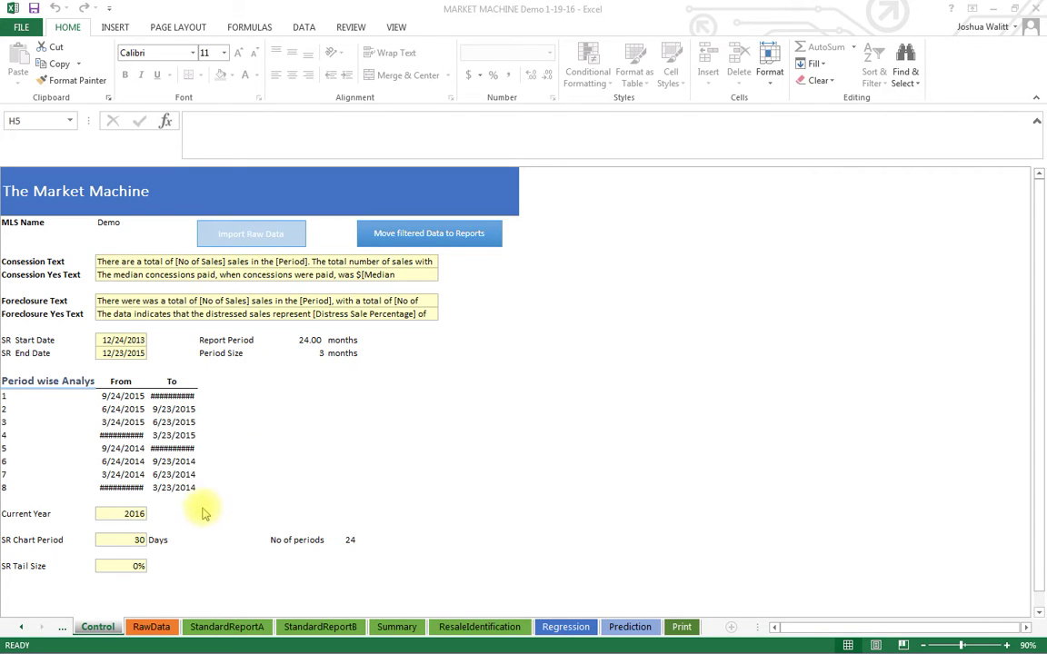
Check the Control sheet's Current Year (2016) and SR start/end dates, then show the RawData sales records.
{"action": "left_click", "coordinate": [143, 513]}
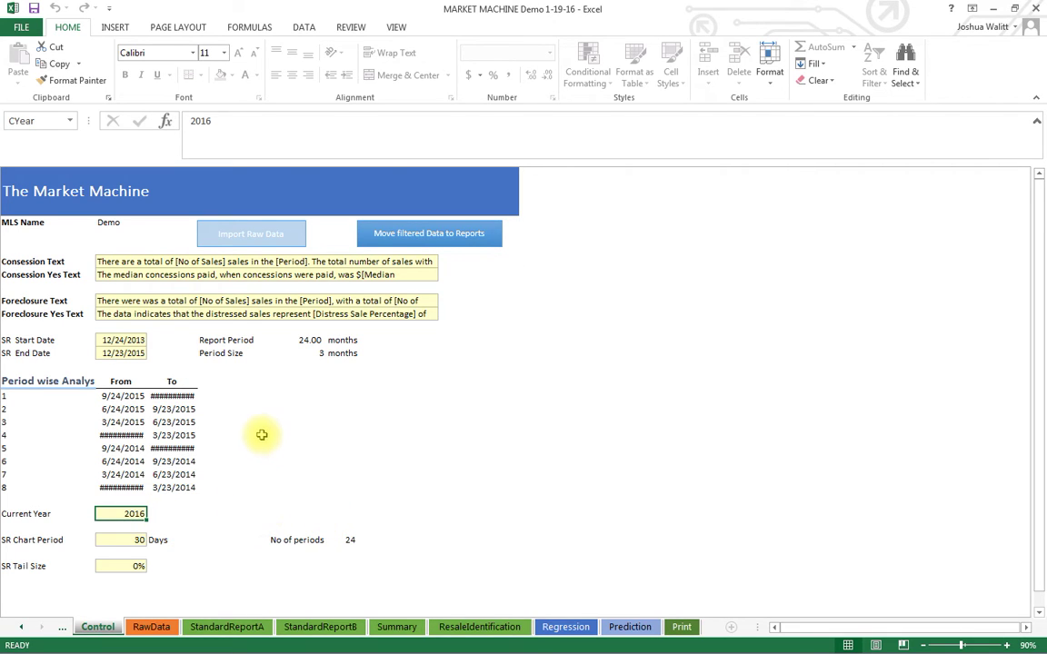
{"action": "left_click_drag", "start_coordinate": [121, 339], "coordinate": [122, 352]}
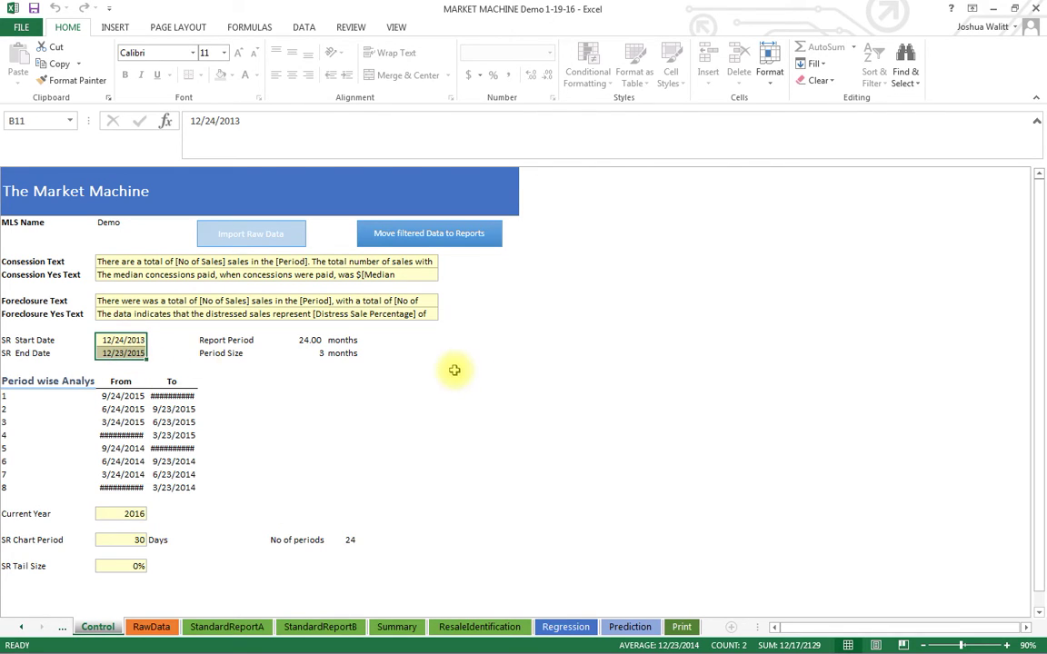
{"action": "left_click", "coordinate": [287, 411]}
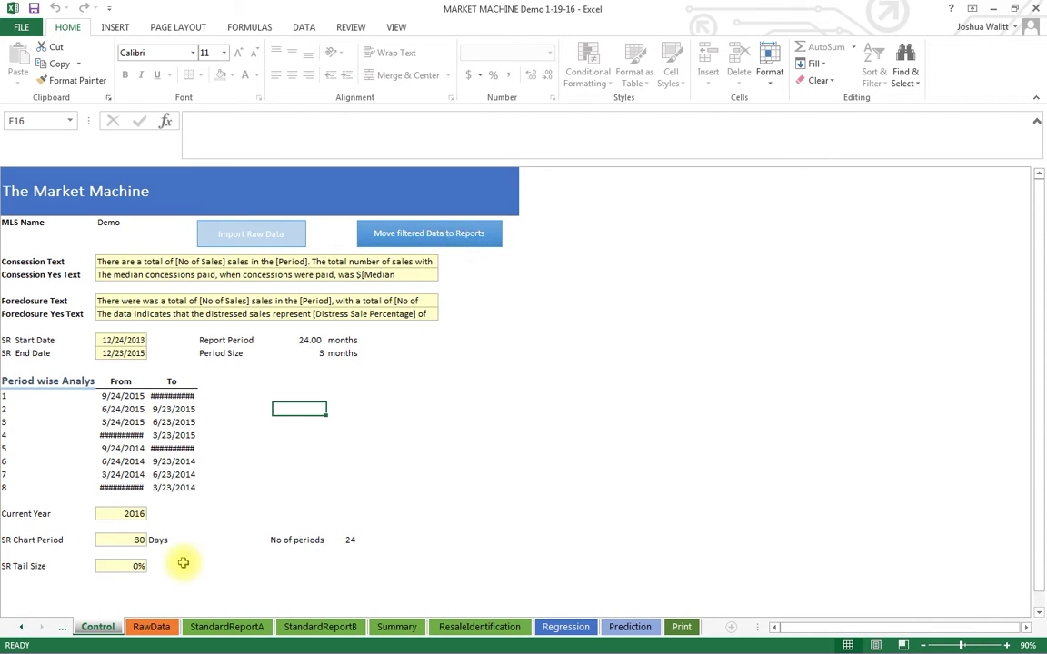
{"action": "left_click", "coordinate": [148, 628]}
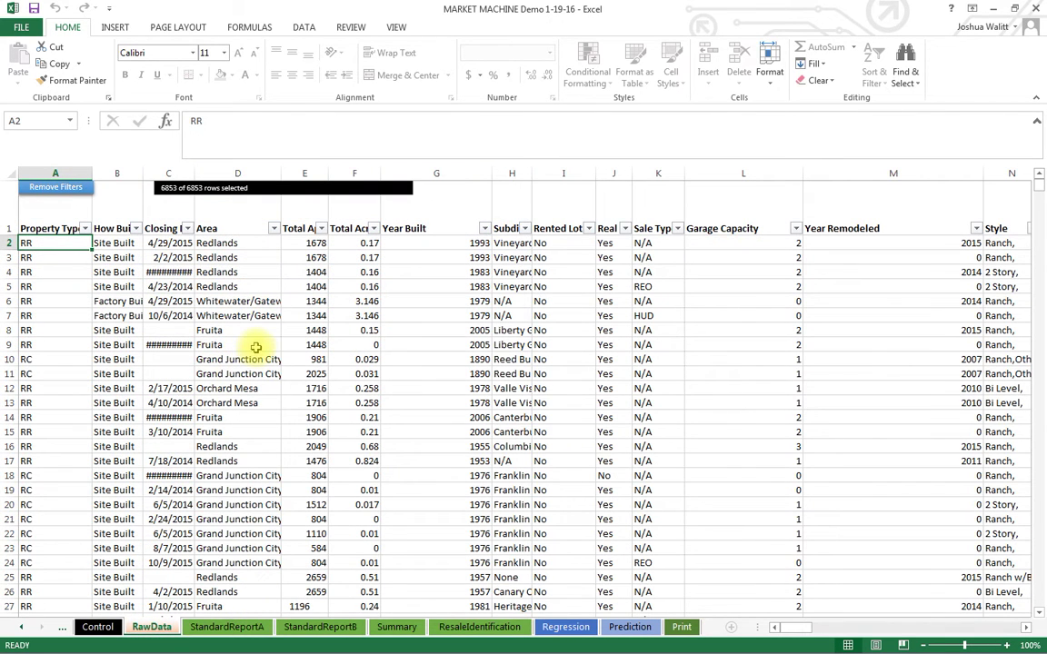
Exclude RC properties and keep only Site Built homes, dropping Factory Built and No Improvements.
{"action": "left_click", "coordinate": [85, 228]}
{"action": "left_click", "coordinate": [43, 382]}
{"action": "left_click", "coordinate": [101, 505]}
{"action": "left_click", "coordinate": [135, 229]}
{"action": "left_click", "coordinate": [43, 381]}
{"action": "left_click", "coordinate": [43, 393]}
{"action": "left_click", "coordinate": [100, 502]}
Restrict the Area filter to SE Grand Junction only.
{"action": "left_click", "coordinate": [274, 228]}
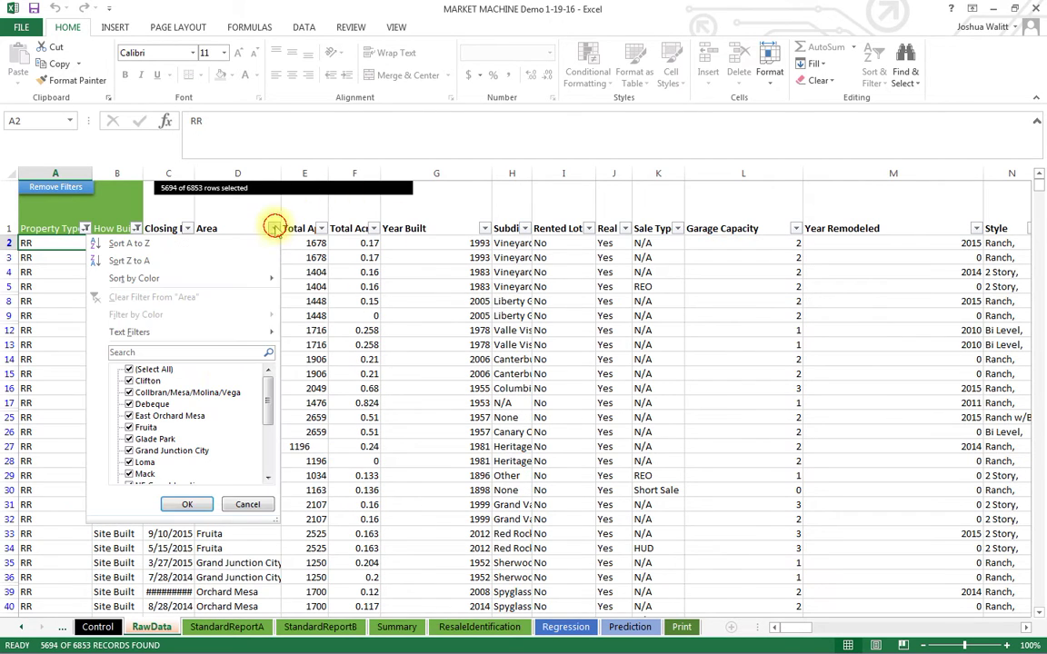
{"action": "left_click", "coordinate": [129, 369]}
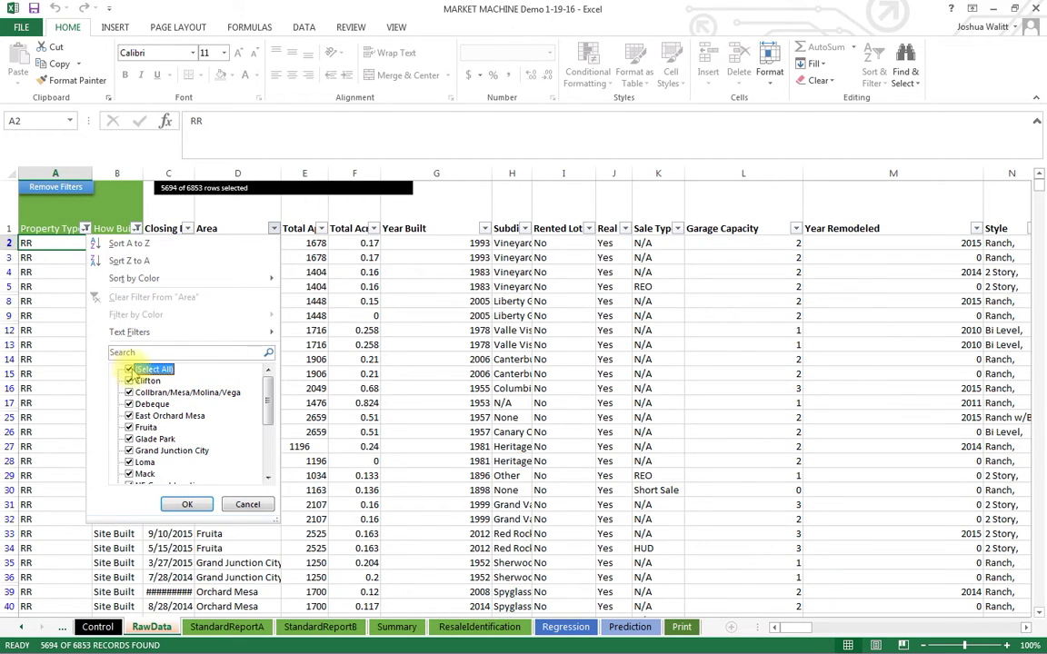
{"action": "scroll", "coordinate": [265, 439], "scroll_direction": "down", "scroll_amount": 3}
{"action": "left_click", "coordinate": [129, 451]}
{"action": "left_click", "coordinate": [187, 505]}
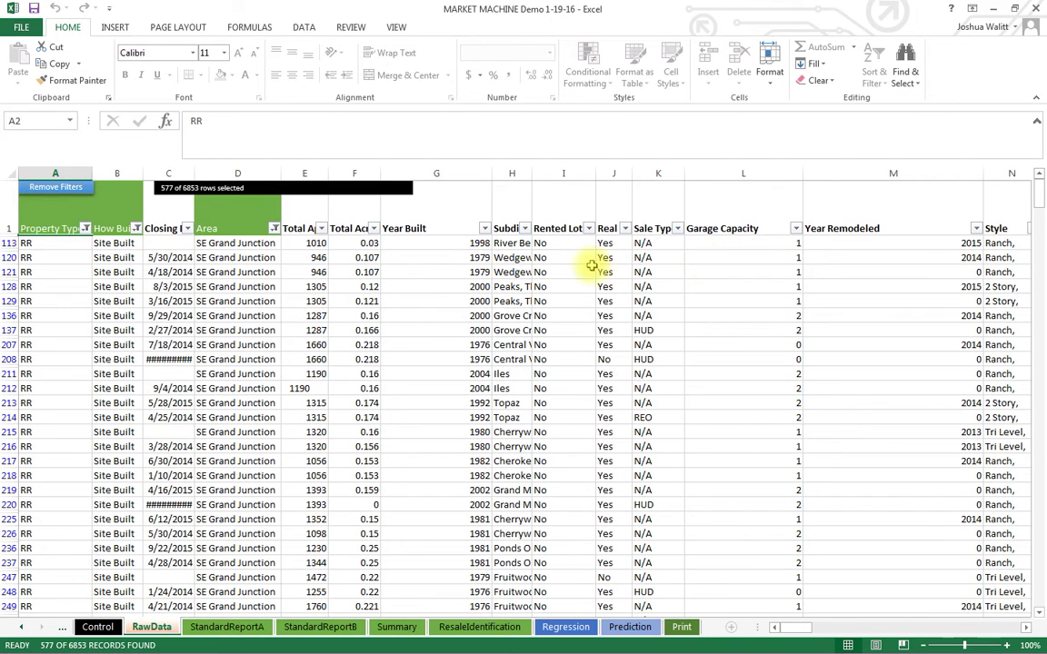
Exclude rented-lot sales, keep only Yes in column J, and go back to the Control sheet.
{"action": "left_click", "coordinate": [589, 228]}
{"action": "left_click", "coordinate": [444, 393]}
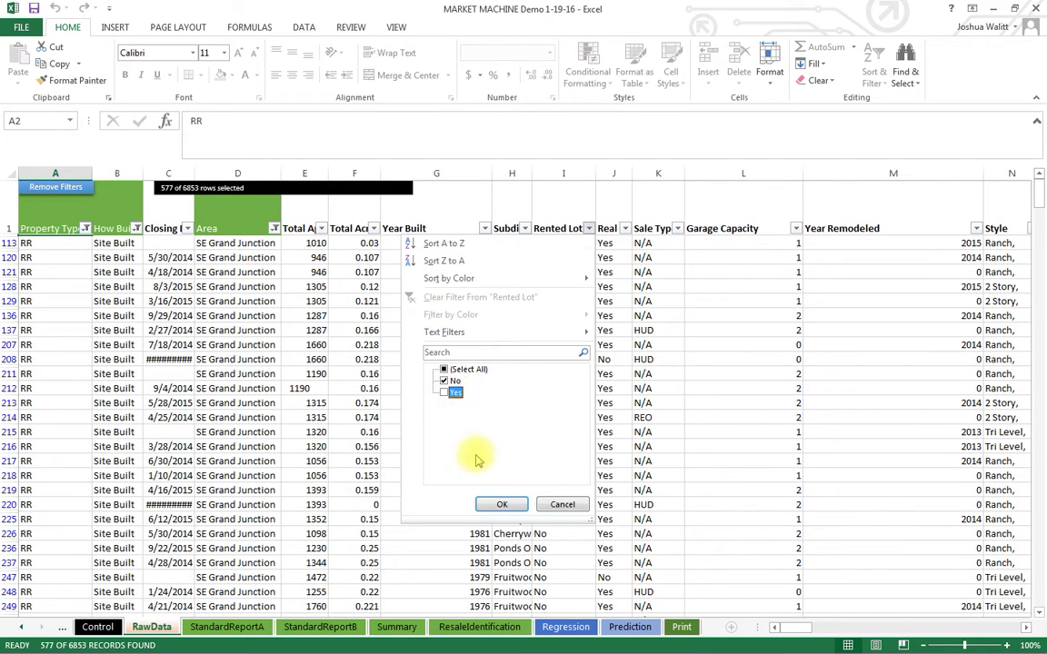
{"action": "left_click", "coordinate": [502, 504]}
{"action": "left_click", "coordinate": [626, 228]}
{"action": "left_click", "coordinate": [480, 381]}
{"action": "left_click", "coordinate": [537, 504]}
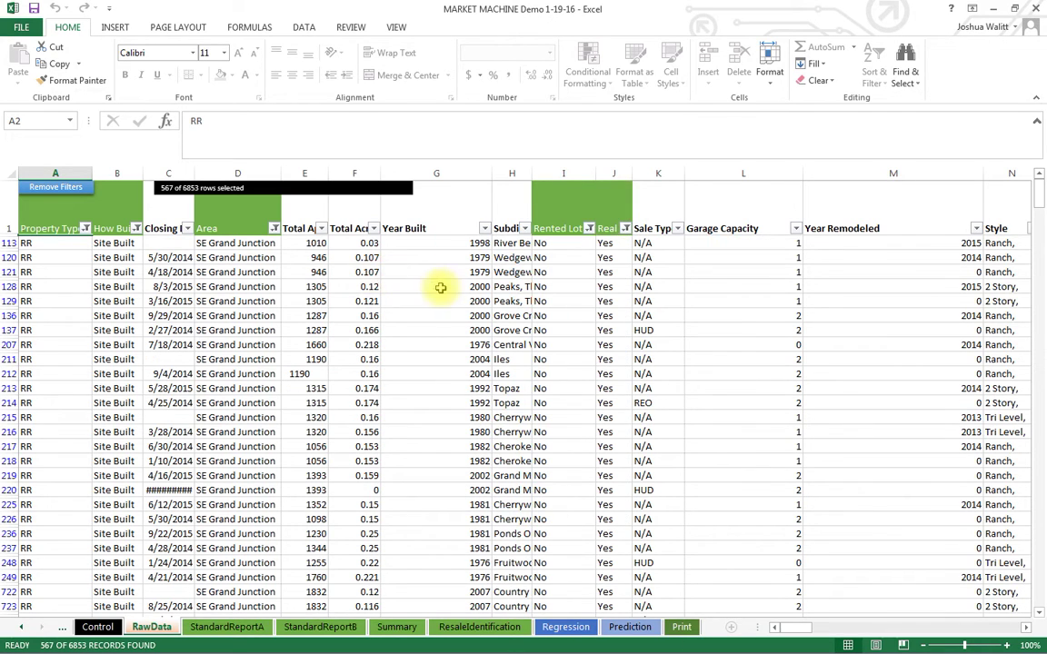
{"action": "mouse_move", "coordinate": [240, 245]}
{"action": "left_mouse_down"}
{"action": "mouse_move", "coordinate": [239, 333]}
{"action": "mouse_move", "coordinate": [227, 244]}
{"action": "left_mouse_up"}
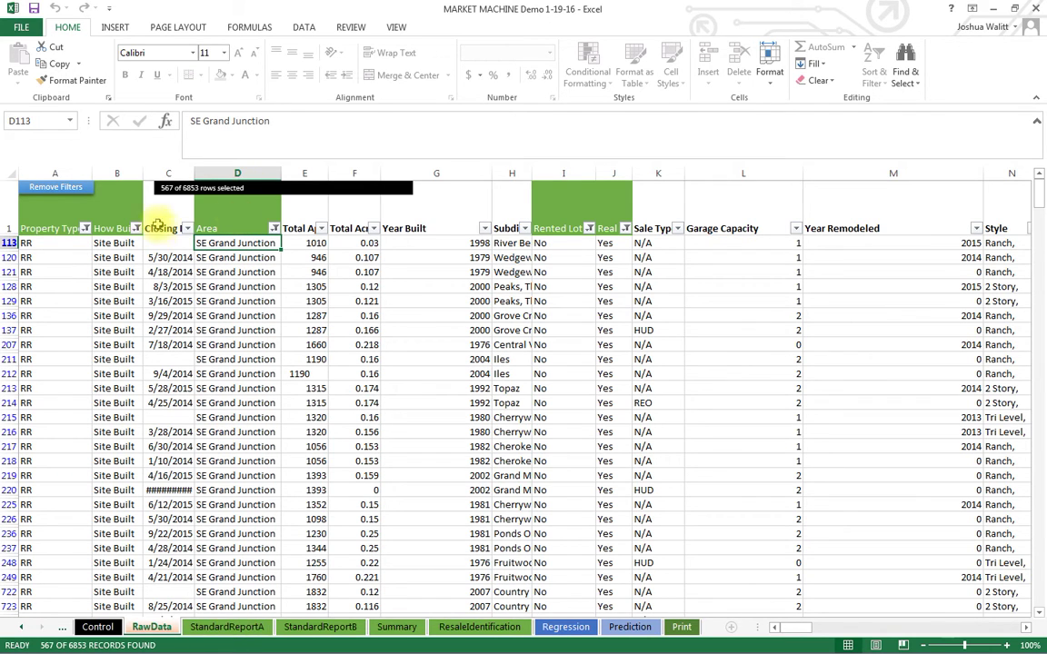
{"action": "left_click", "coordinate": [94, 629]}
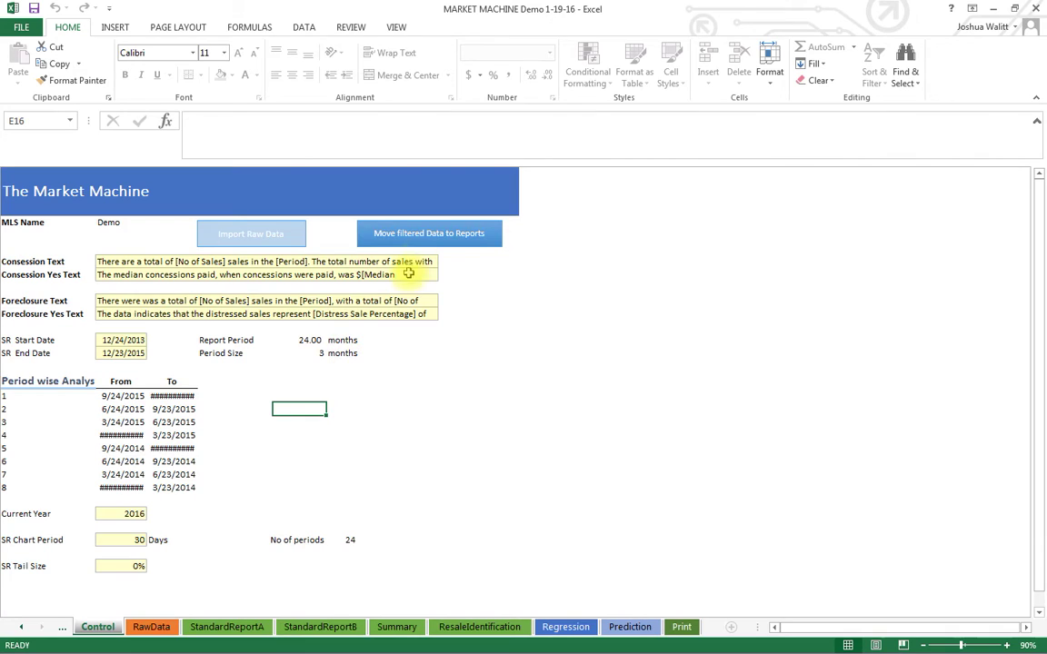
Dismiss the standard report and regression messages and review the StandardReportA sheet.
{"action": "left_click", "coordinate": [649, 378]}
{"action": "left_click", "coordinate": [650, 380]}
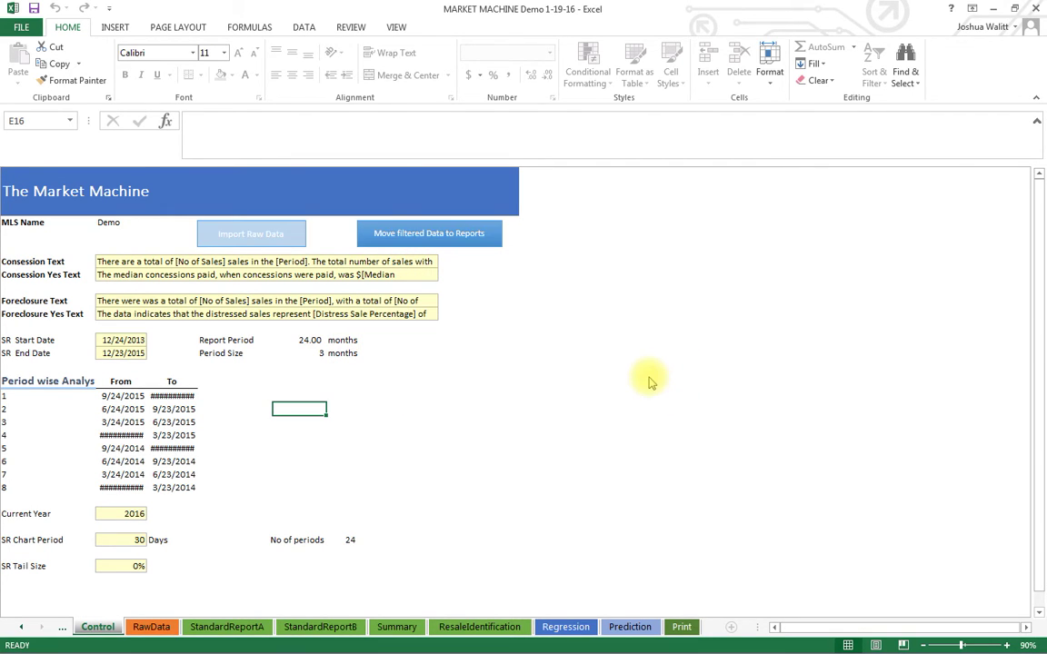
{"action": "left_click", "coordinate": [226, 629]}
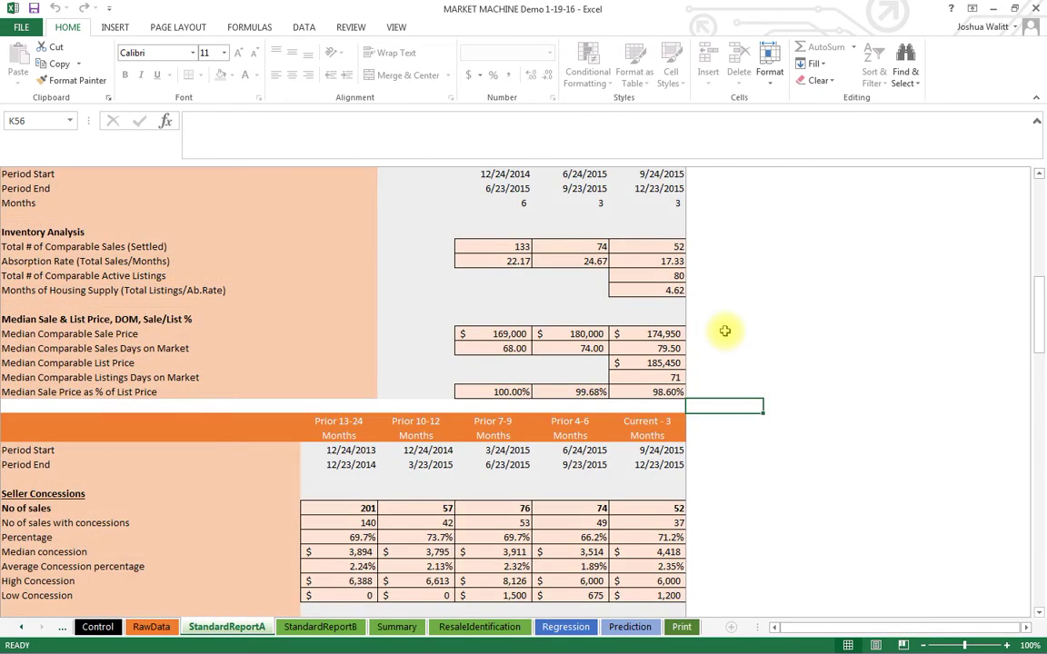
{"action": "scroll", "coordinate": [727, 327], "scroll_direction": "up", "scroll_amount": 7}
{"action": "scroll", "coordinate": [728, 327], "scroll_direction": "down", "scroll_amount": 3}
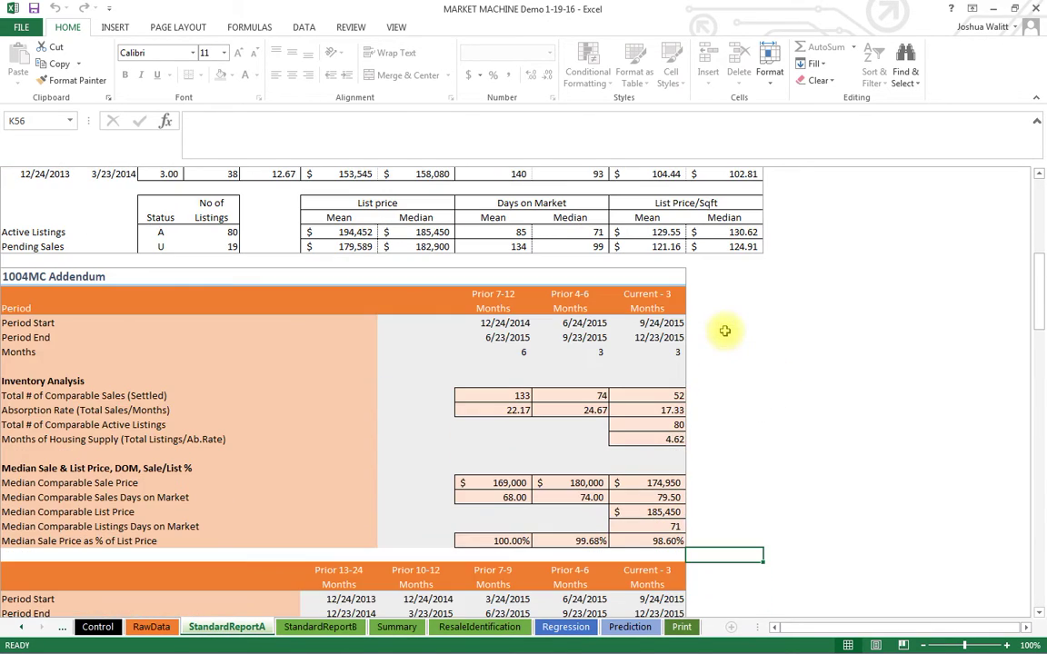
Scroll through the StandardReportB trend charts.
{"action": "left_click", "coordinate": [320, 628]}
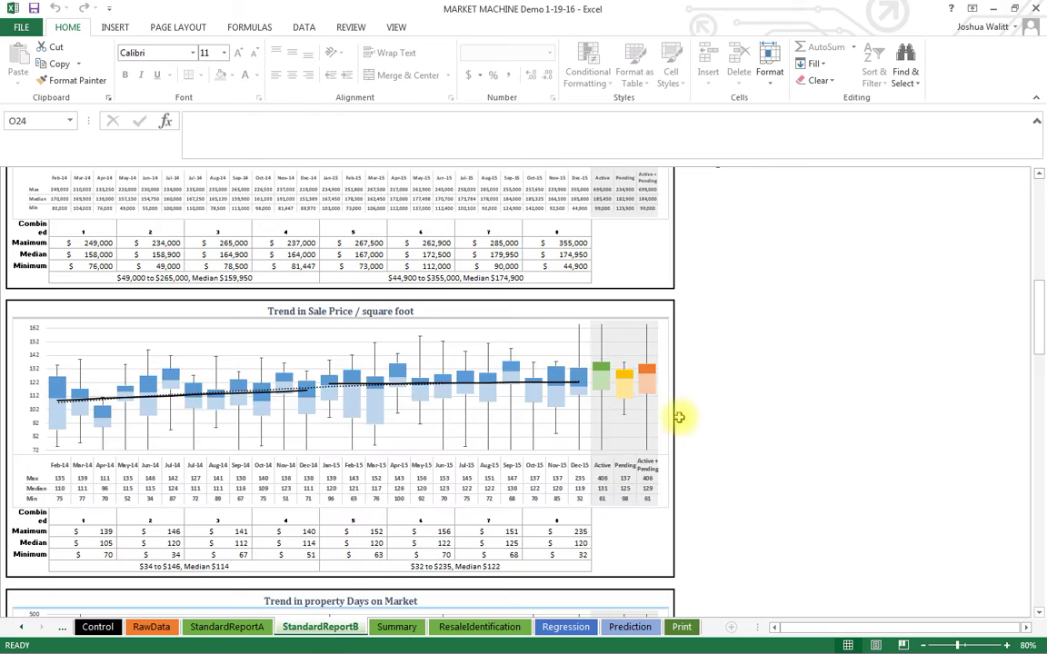
{"action": "scroll", "coordinate": [719, 396], "scroll_direction": "up", "scroll_amount": 10}
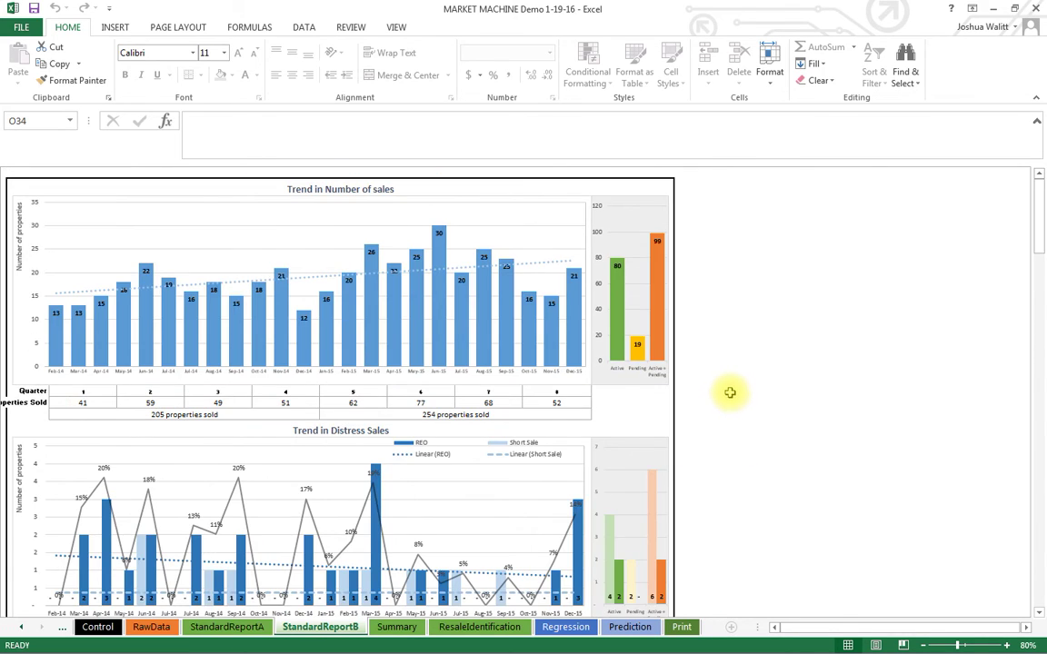
{"action": "scroll", "coordinate": [730, 393], "scroll_direction": "down", "scroll_amount": 15}
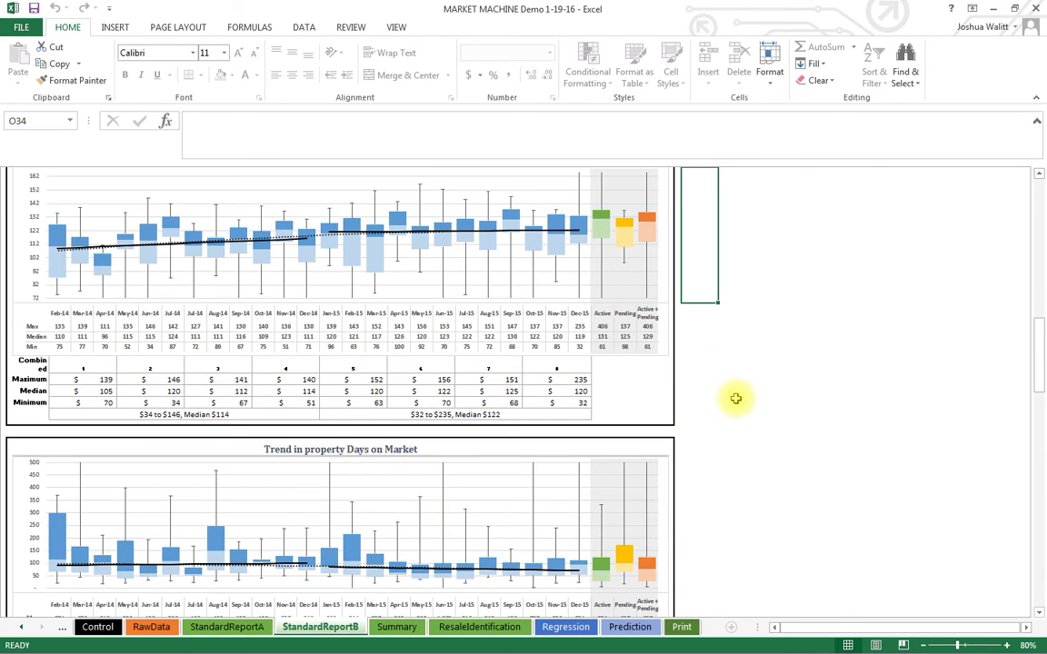
{"action": "scroll", "coordinate": [736, 398], "scroll_direction": "down", "scroll_amount": 12}
{"action": "scroll", "coordinate": [736, 398], "scroll_direction": "down", "scroll_amount": 3}
{"action": "scroll", "coordinate": [737, 398], "scroll_direction": "up", "scroll_amount": 11}
{"action": "scroll", "coordinate": [736, 398], "scroll_direction": "up", "scroll_amount": 12}
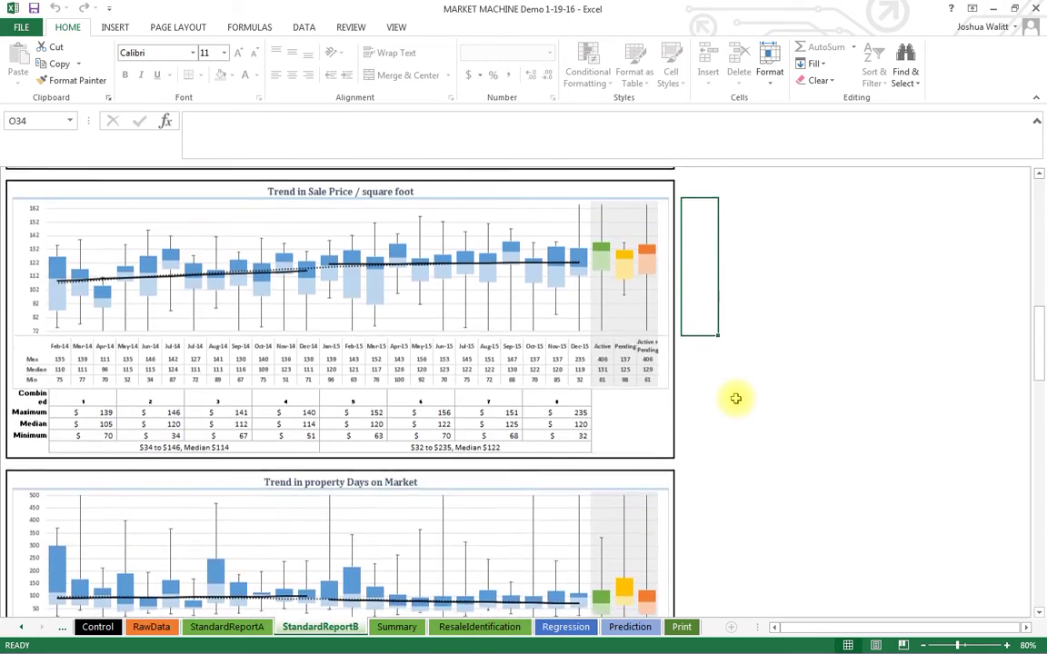
Rescale the Trend in Sale Price chart axis to run from 60 to 260.
{"action": "left_click", "coordinate": [728, 218]}
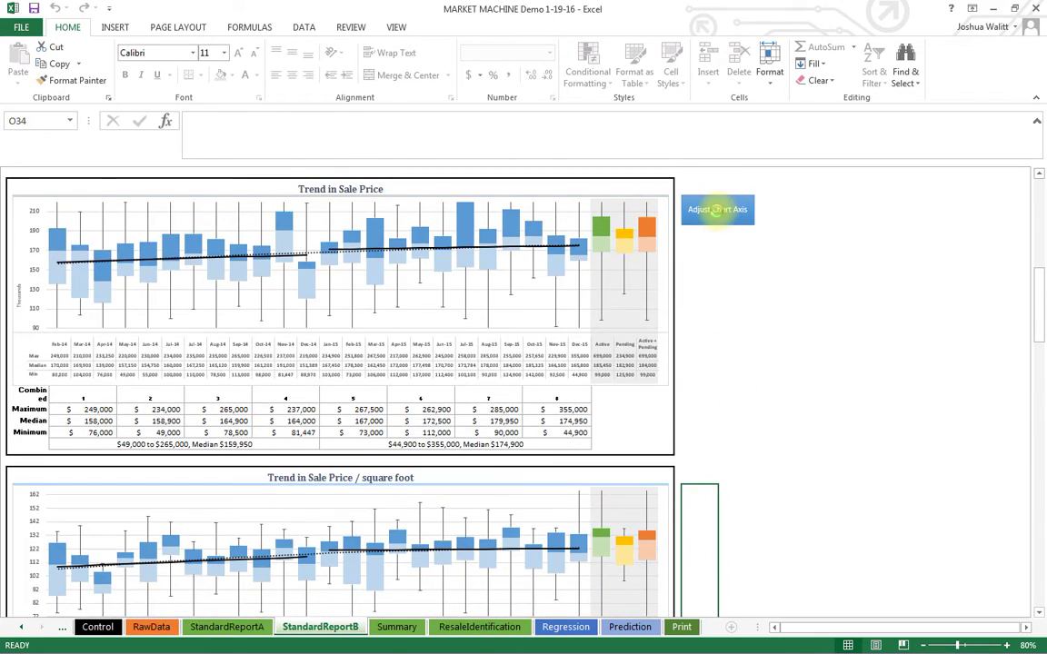
{"action": "left_click", "coordinate": [727, 218]}
{"action": "left_click", "coordinate": [734, 328]}
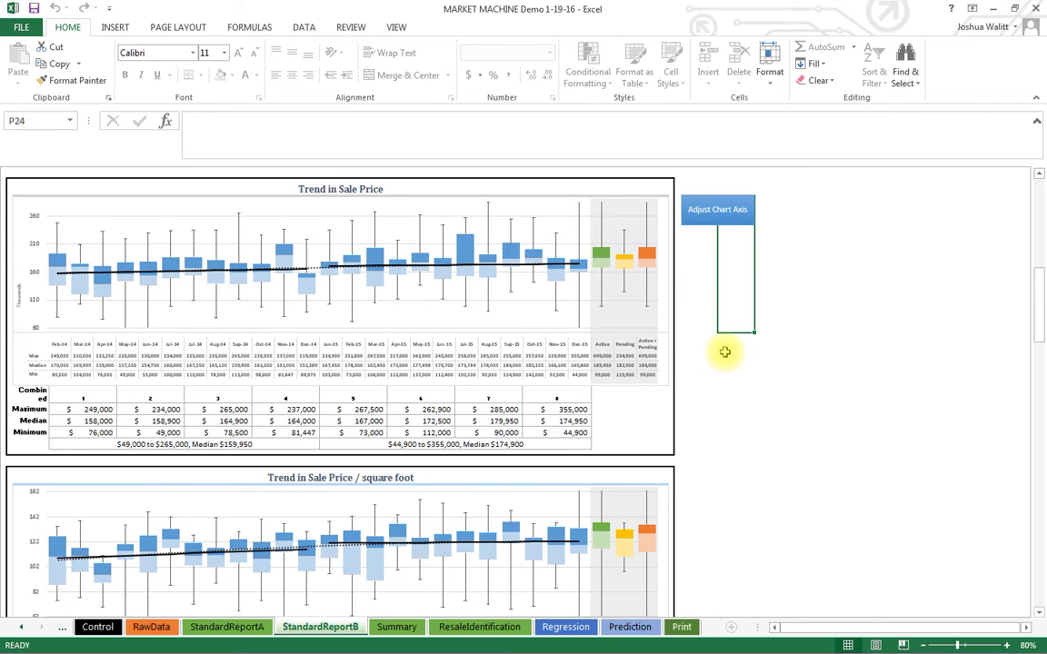
{"action": "left_click", "coordinate": [396, 627]}
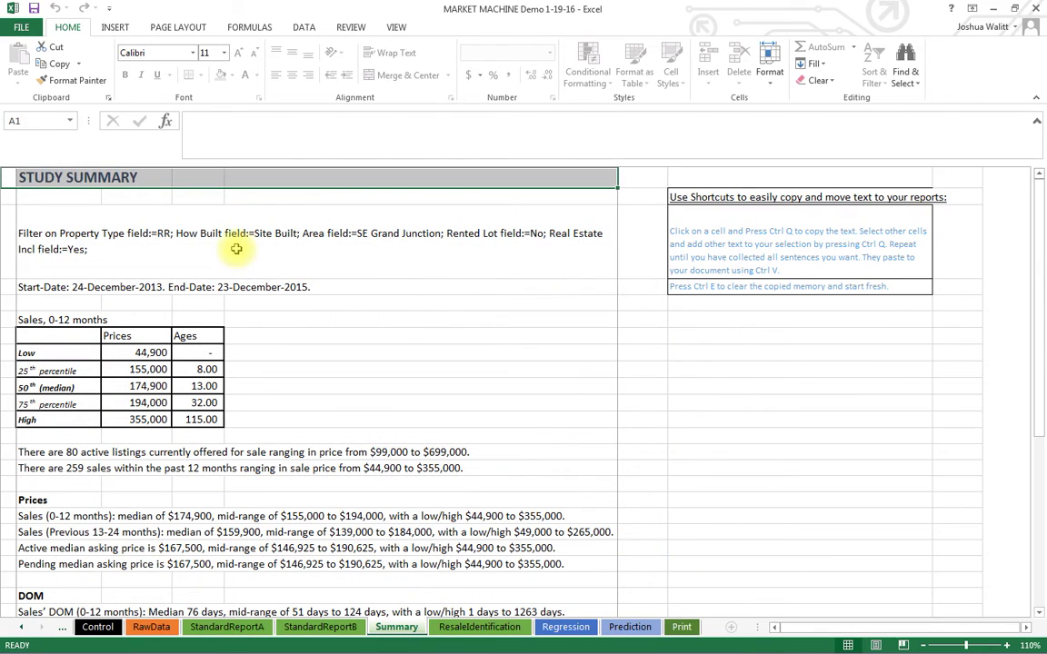
Review the Summary lines: filter criteria, 0-12 month sales, 259 sales and absorption rate.
{"action": "left_click", "coordinate": [232, 240]}
{"action": "left_click", "coordinate": [134, 516]}
{"action": "key", "text": "Down"}
{"action": "key", "text": "Down"}
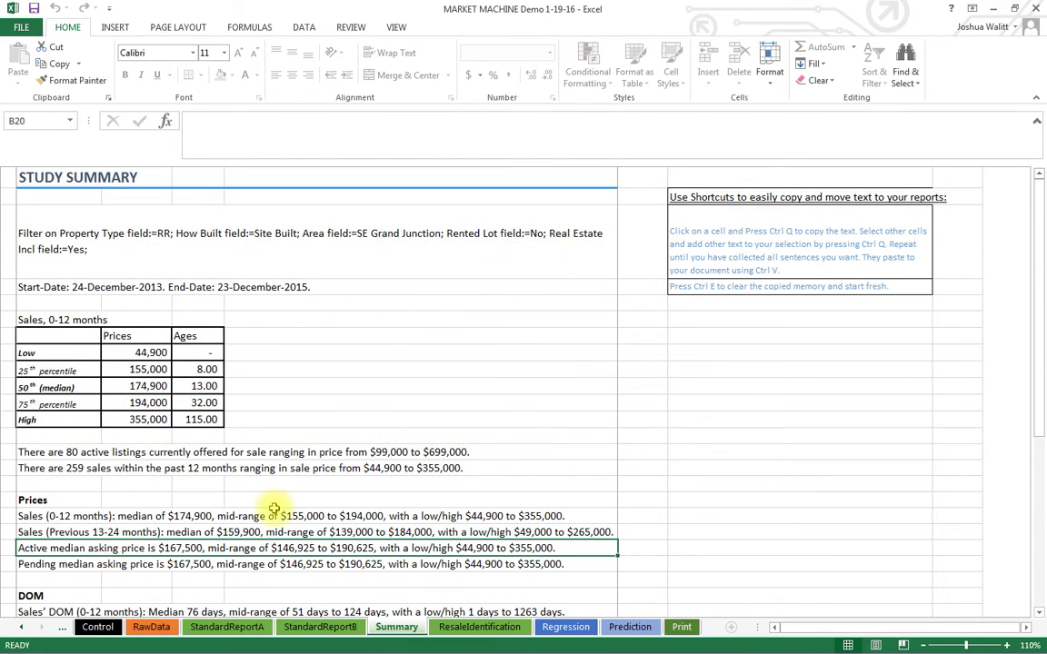
{"action": "scroll", "coordinate": [200, 543], "scroll_direction": "down", "scroll_amount": 1}
{"action": "left_click", "coordinate": [107, 568]}
{"action": "scroll", "coordinate": [144, 563], "scroll_direction": "down", "scroll_amount": 1}
{"action": "key", "text": "Down"}
{"action": "key", "text": "Down"}
{"action": "key", "text": "Down"}
{"action": "scroll", "coordinate": [168, 482], "scroll_direction": "up", "scroll_amount": 4}
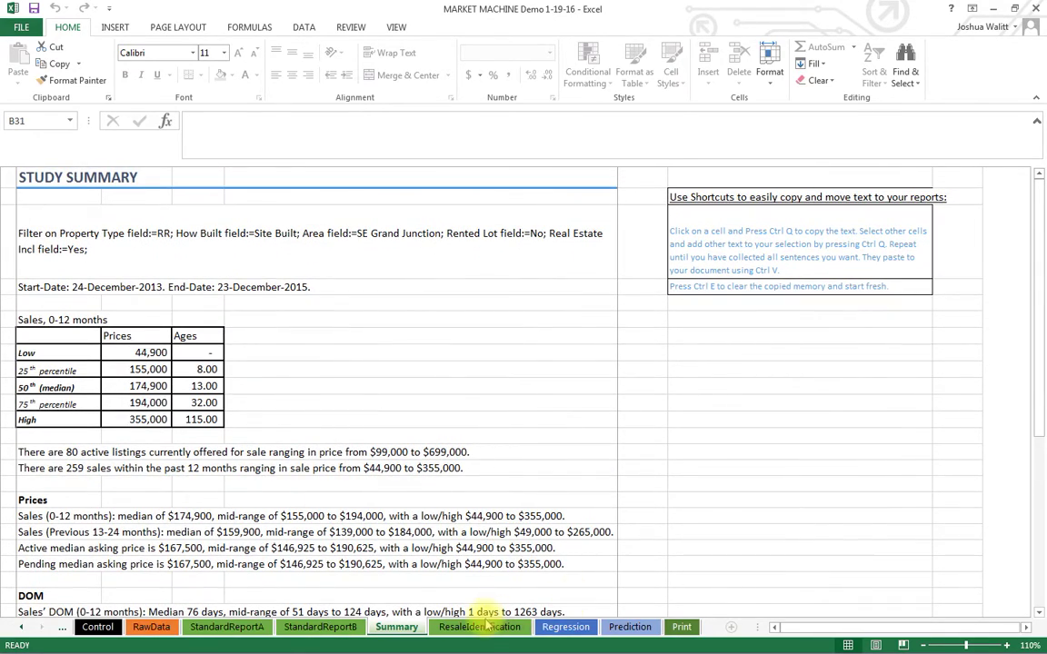
Bring up the refreshed Resale Analysis list on the ResaleIdentification sheet.
{"action": "left_click", "coordinate": [481, 626]}
{"action": "left_click", "coordinate": [52, 189]}
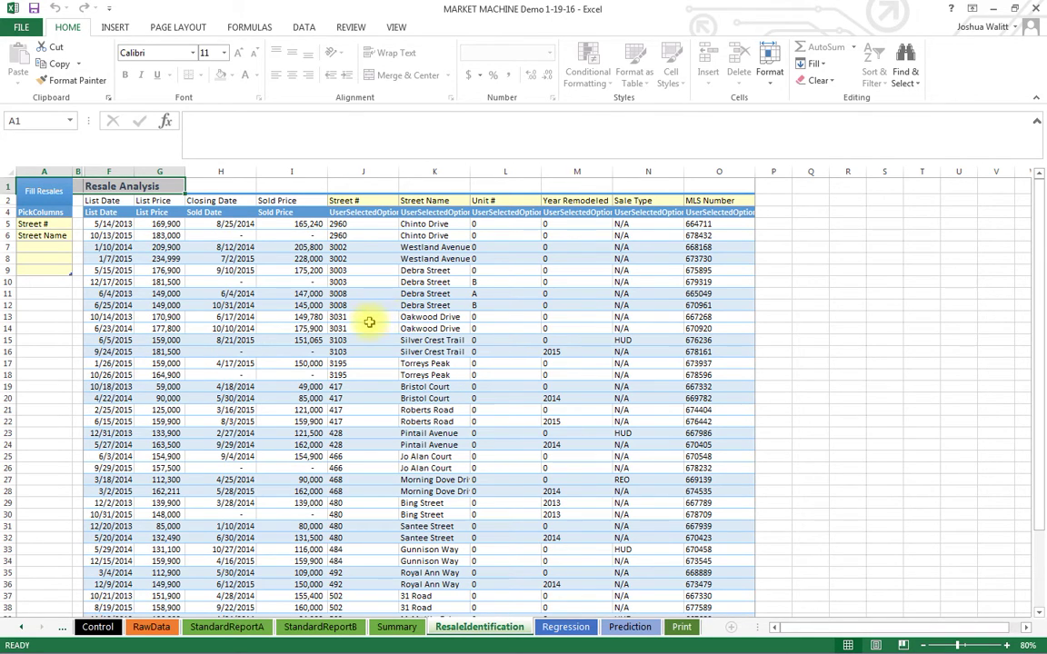
{"action": "left_click", "coordinate": [563, 628]}
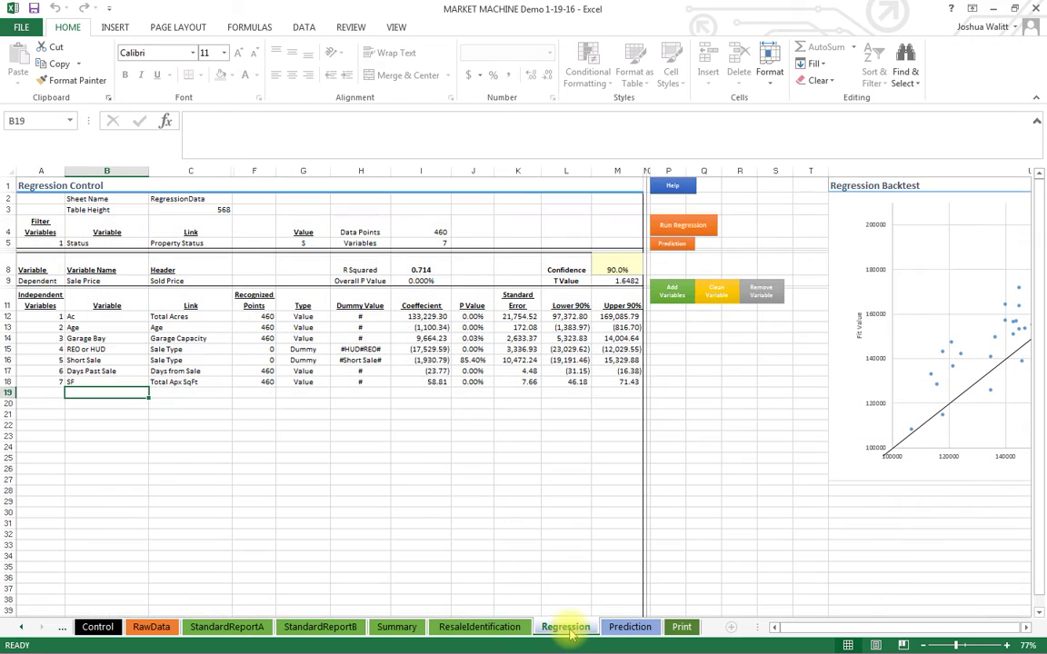
Rerun the regression on the filtered sales, confirm R Squared of 0.820, and show the Prediction sheet.
{"action": "left_click", "coordinate": [686, 228]}
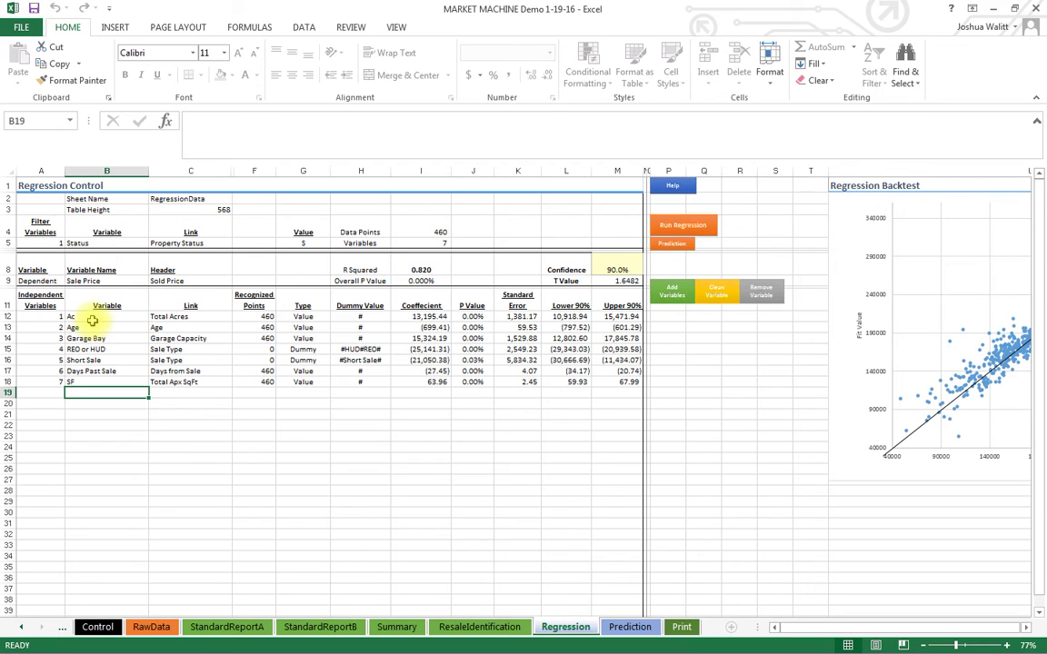
{"action": "left_click_drag", "start_coordinate": [107, 320], "coordinate": [104, 383]}
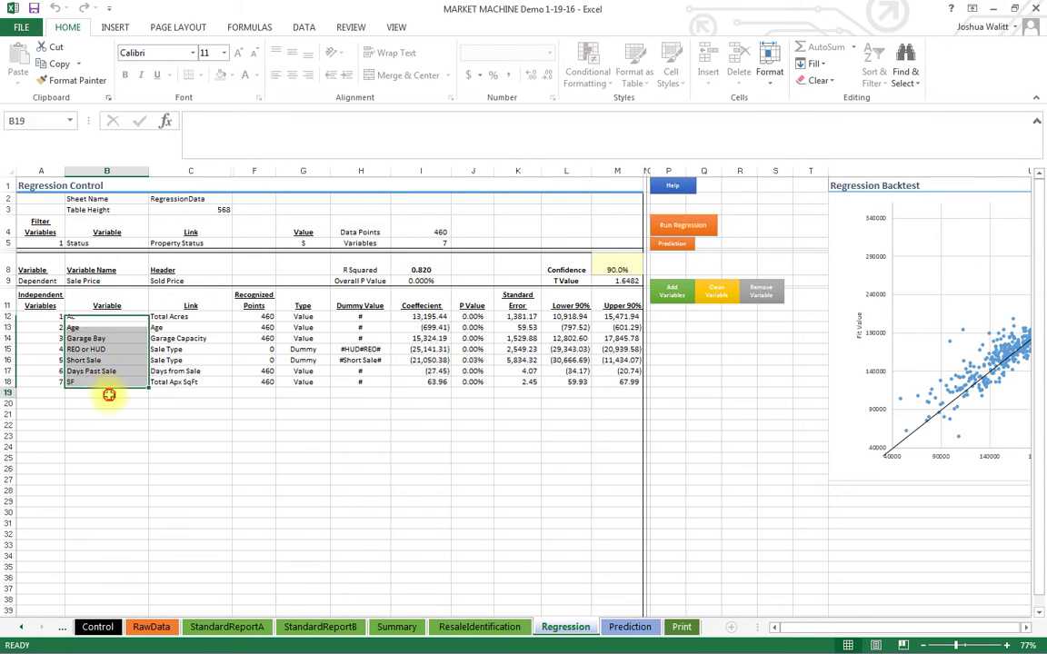
{"action": "left_click", "coordinate": [419, 270]}
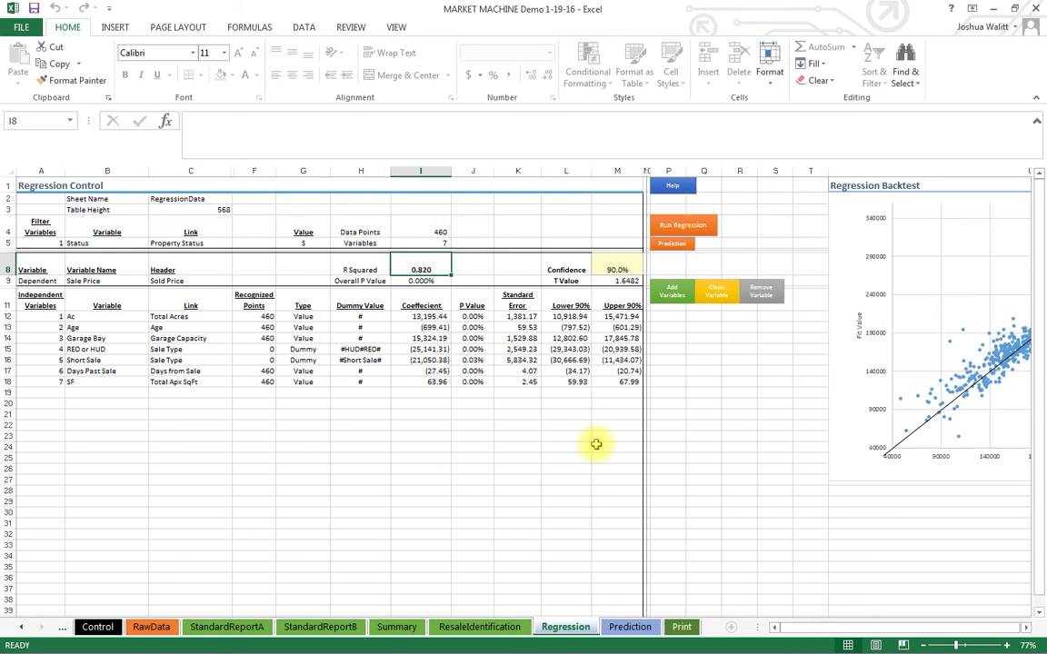
{"action": "left_click", "coordinate": [673, 243]}
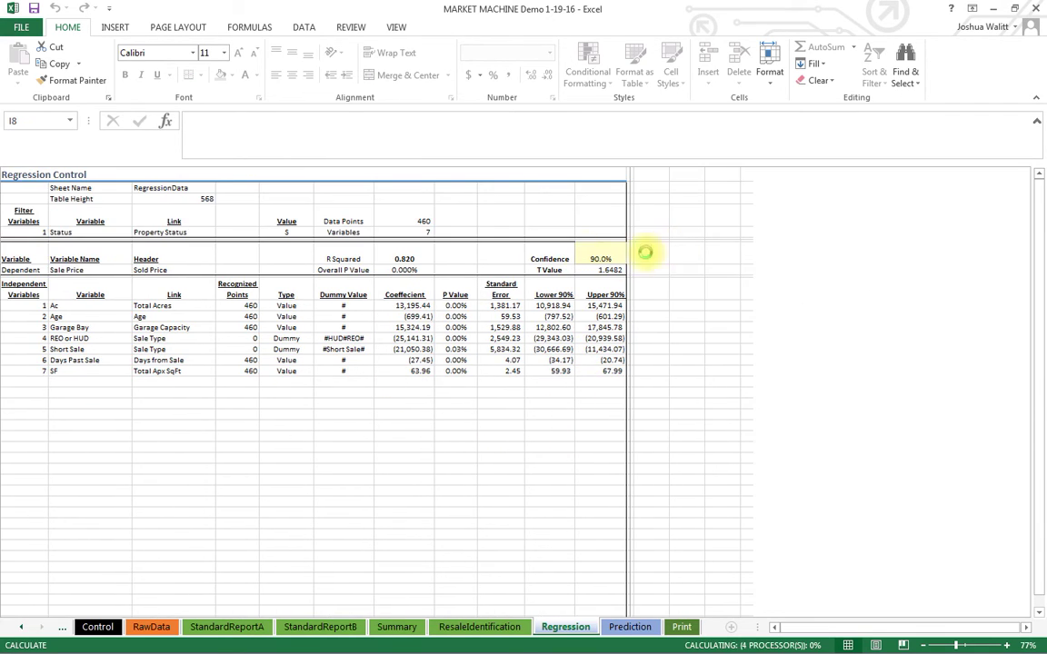
{"action": "left_click", "coordinate": [543, 218]}
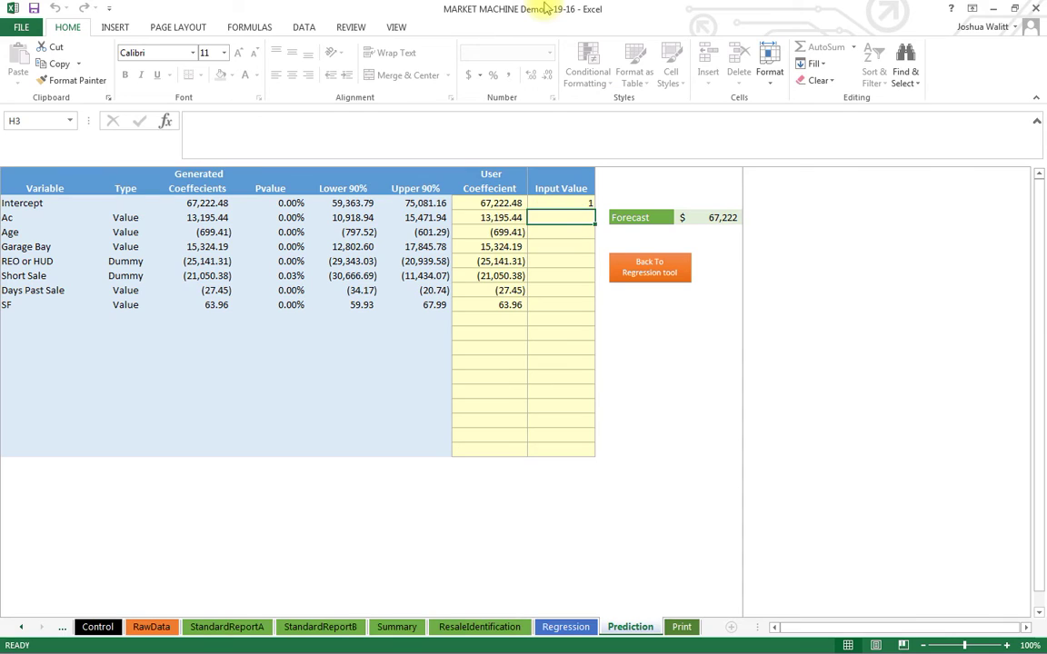
Enter inputs 0.21 Ac, Age 15, 2 garage bays, 0 REO/HUD, 0 short sale and 1800 for a $205,275 forecast.
{"action": "type", "text": ".21"}
{"action": "key", "text": "Return"}
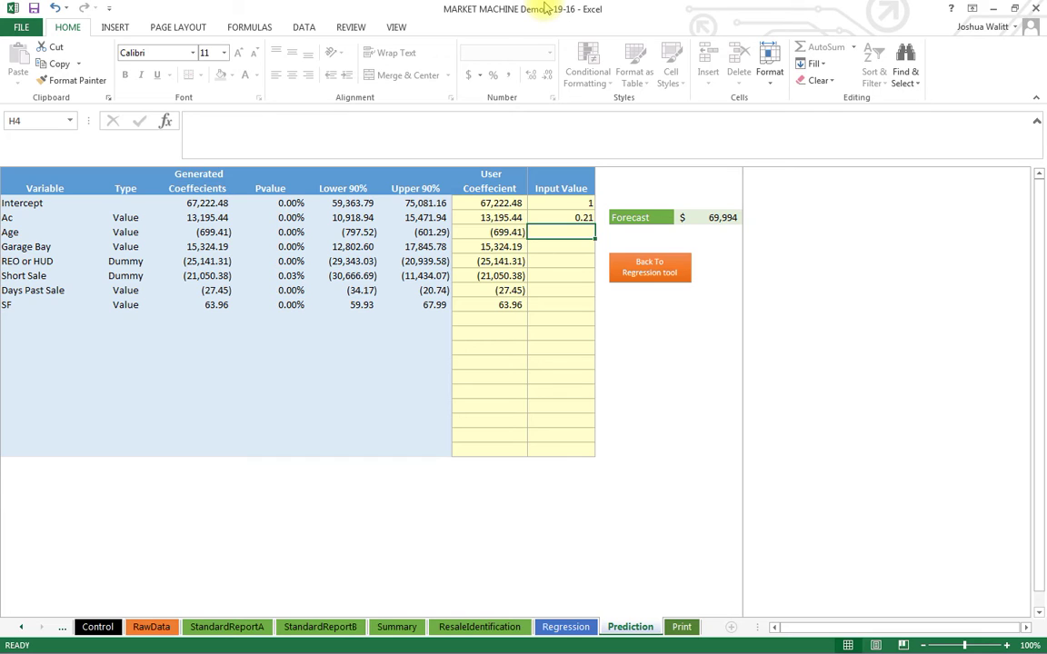
{"action": "type", "text": "15"}
{"action": "key", "text": "Return"}
{"action": "type", "text": "2"}
{"action": "key", "text": "Return"}
{"action": "type", "text": "0"}
{"action": "key", "text": "Return"}
{"action": "type", "text": "0"}
{"action": "key", "text": "Return"}
{"action": "type", "text": "0"}
{"action": "key", "text": "Return"}
{"action": "type", "text": "1800"}
{"action": "key", "text": "Return"}
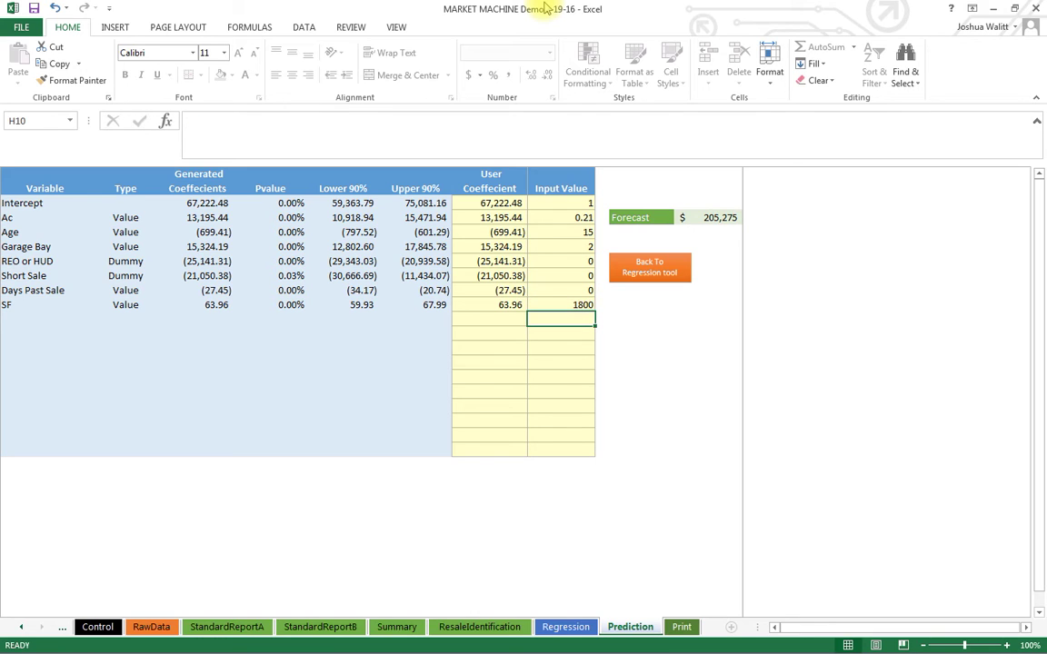
{"action": "left_click", "coordinate": [636, 269]}
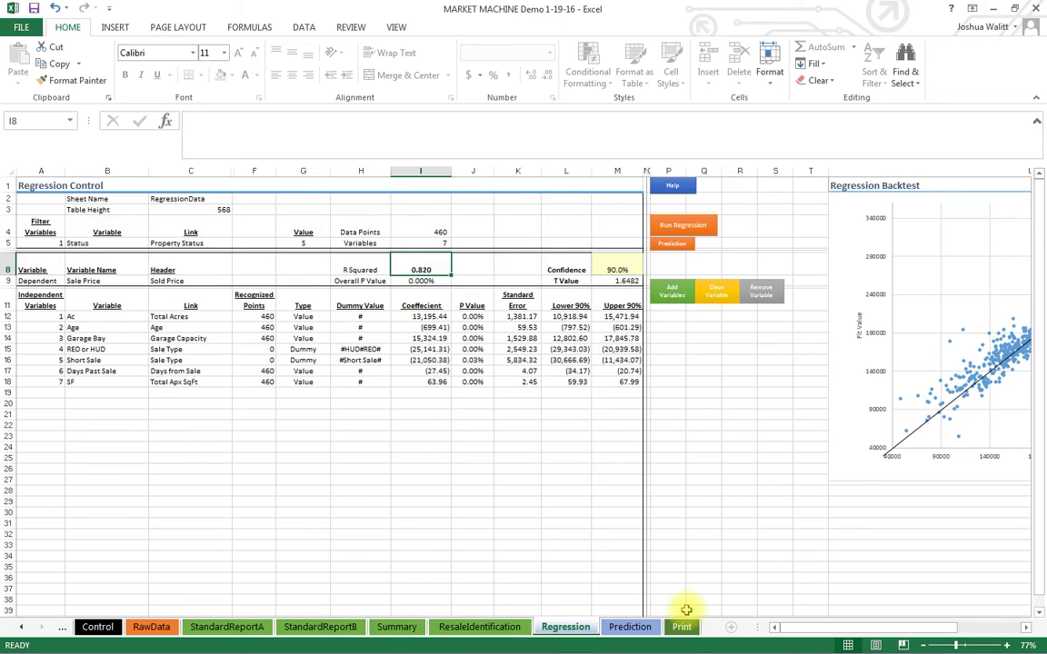
Save the report from the Print sheet under the name 'test demo 1-20-16 all pages'.
{"action": "left_click", "coordinate": [680, 627]}
{"action": "left_click", "coordinate": [354, 265]}
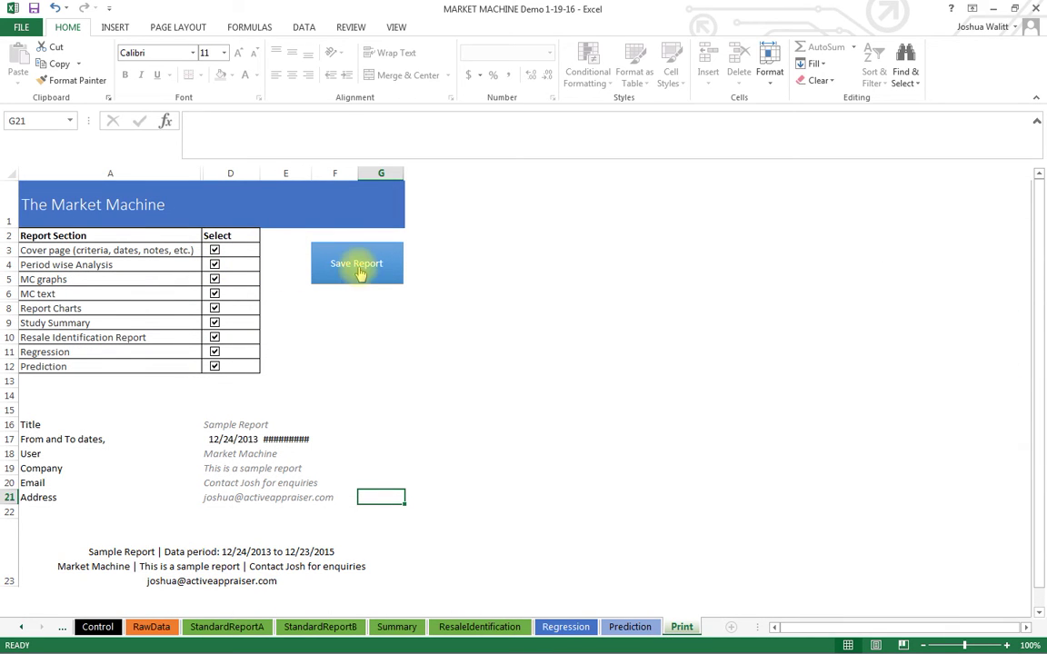
{"action": "type", "text": "test "}
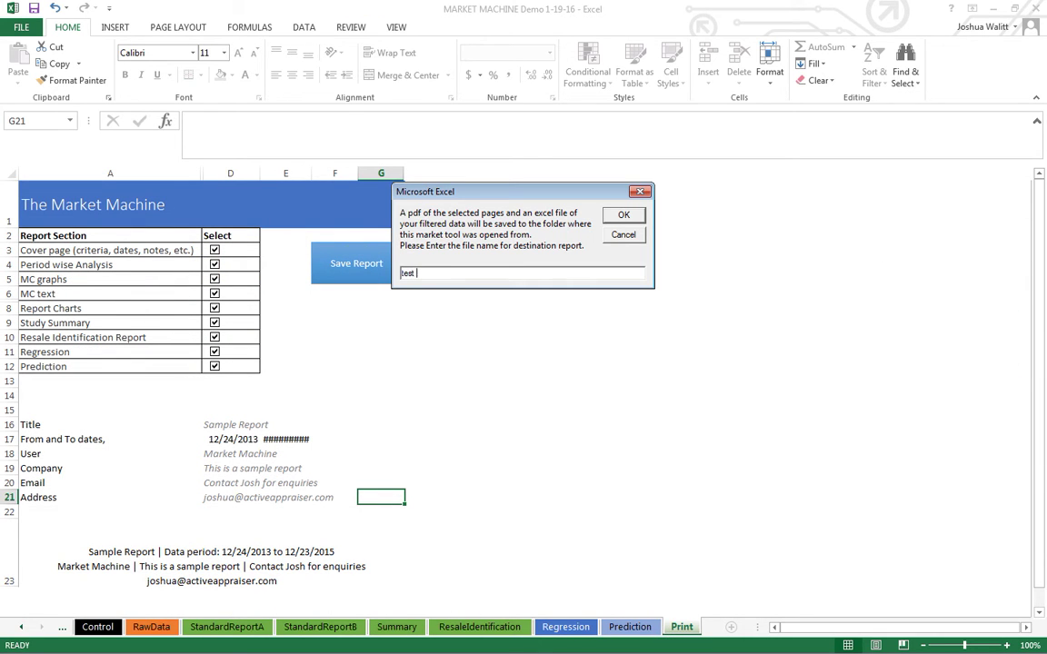
{"action": "type", "text": "demo 1-20-16 all pages"}
{"action": "left_click", "coordinate": [624, 215]}
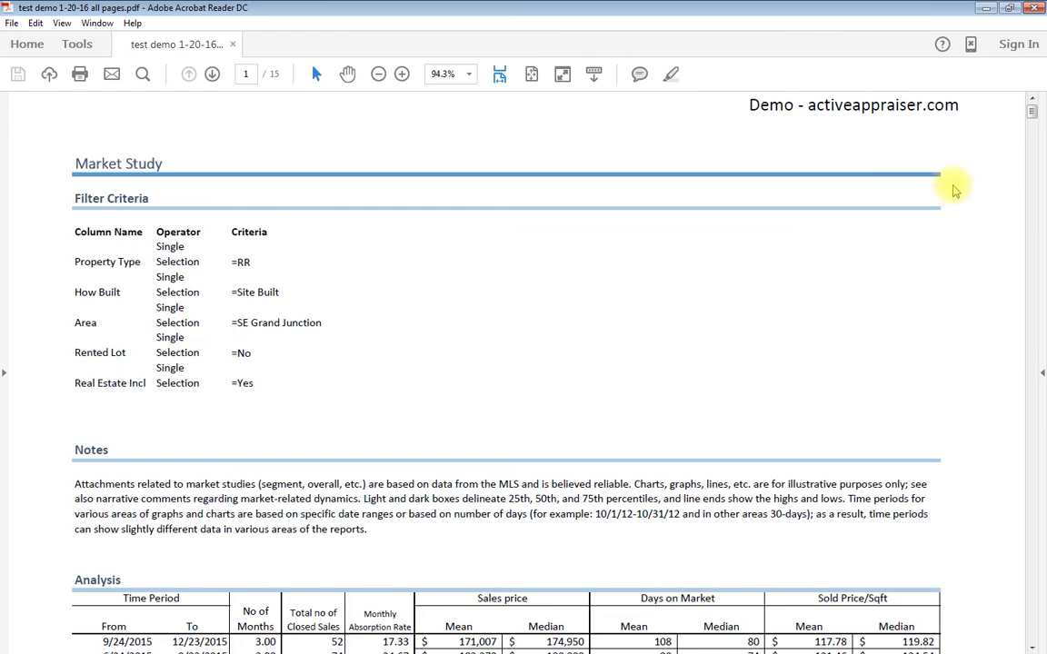
Go to page 9 and zoom to 125% on the Trend in Property Size in Acres chart.
{"action": "left_click_drag", "start_coordinate": [1022, 187], "coordinate": [1025, 410]}
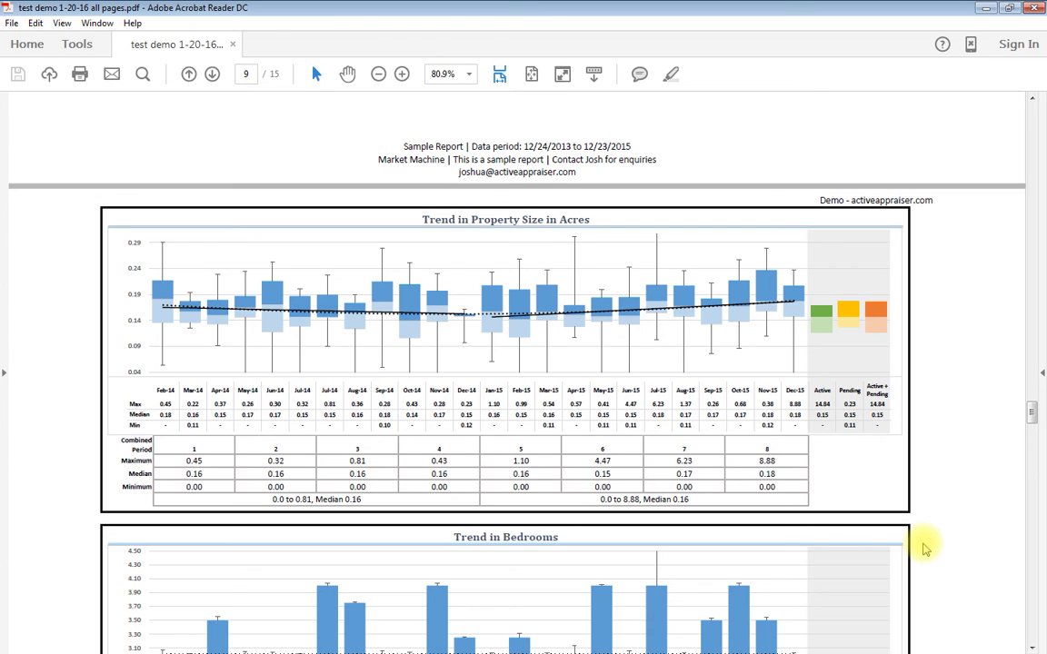
{"action": "left_click_drag", "start_coordinate": [578, 174], "coordinate": [464, 172]}
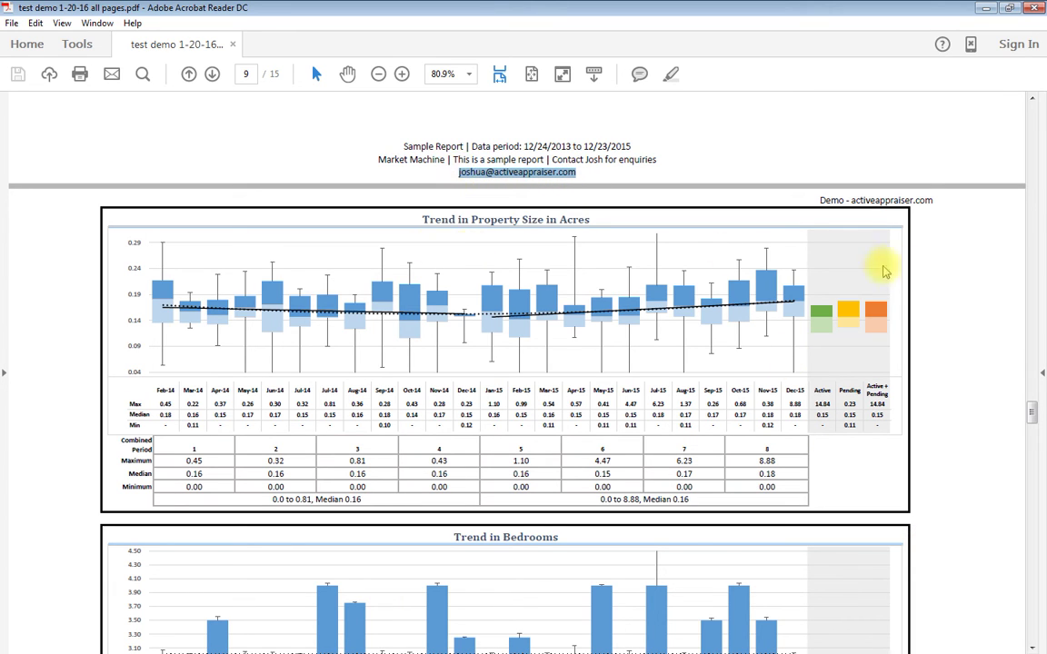
{"action": "left_click", "coordinate": [402, 73]}
{"action": "left_click", "coordinate": [402, 74]}
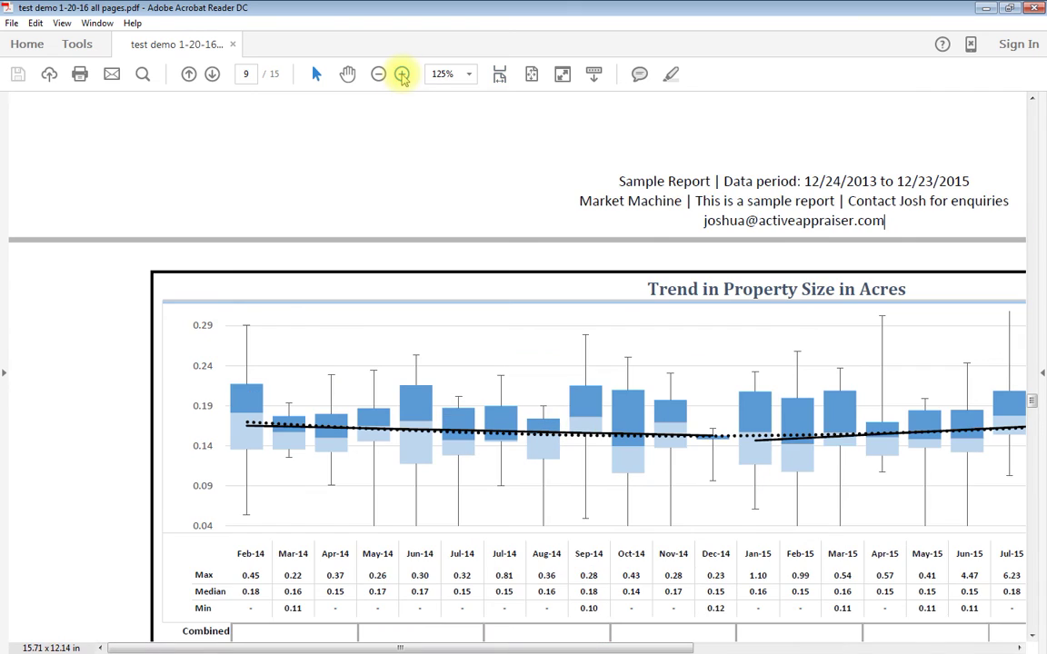
{"action": "left_click_drag", "start_coordinate": [345, 648], "coordinate": [469, 648]}
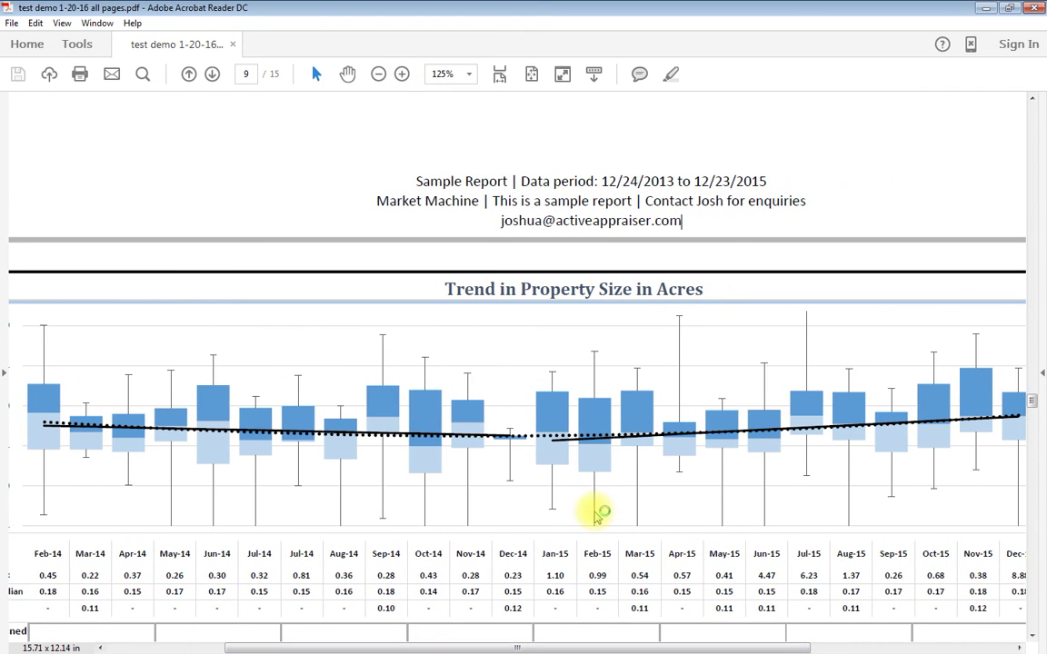